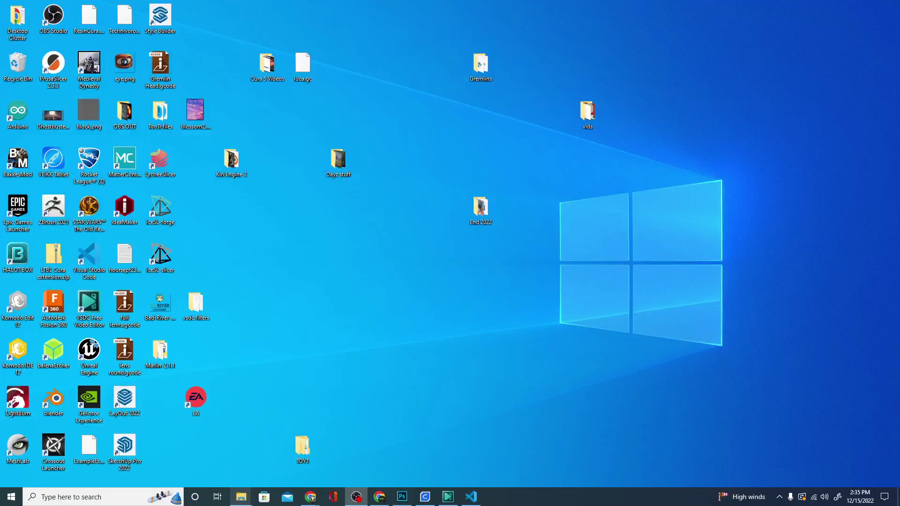
Search 'note' from the taskbar and launch Notepad++.
click(101, 500)
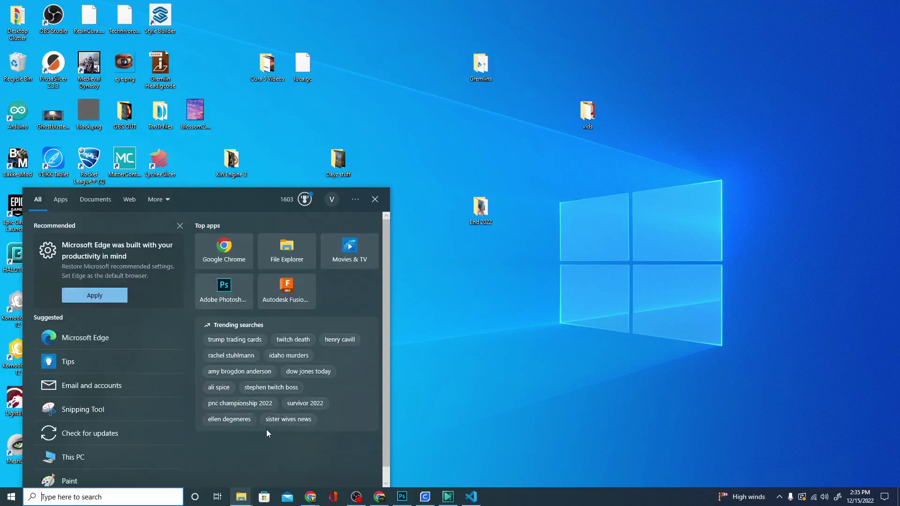
text(note)
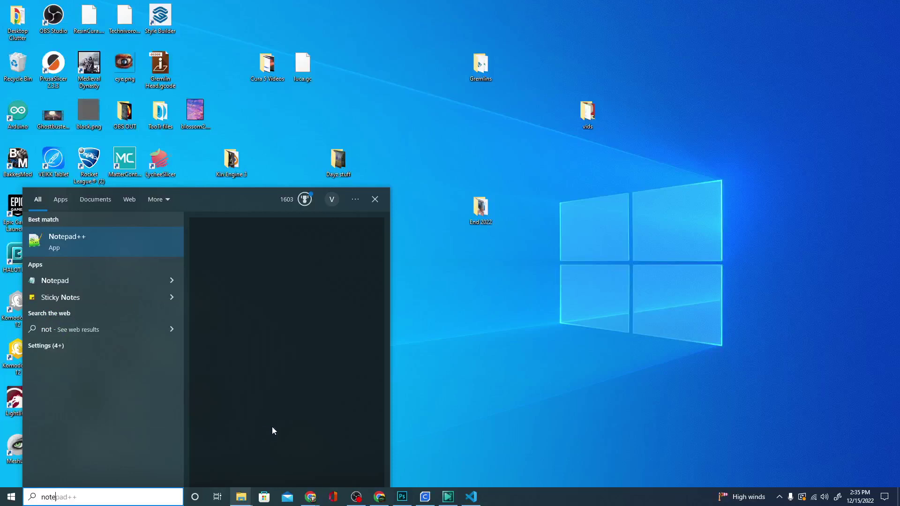
click(58, 250)
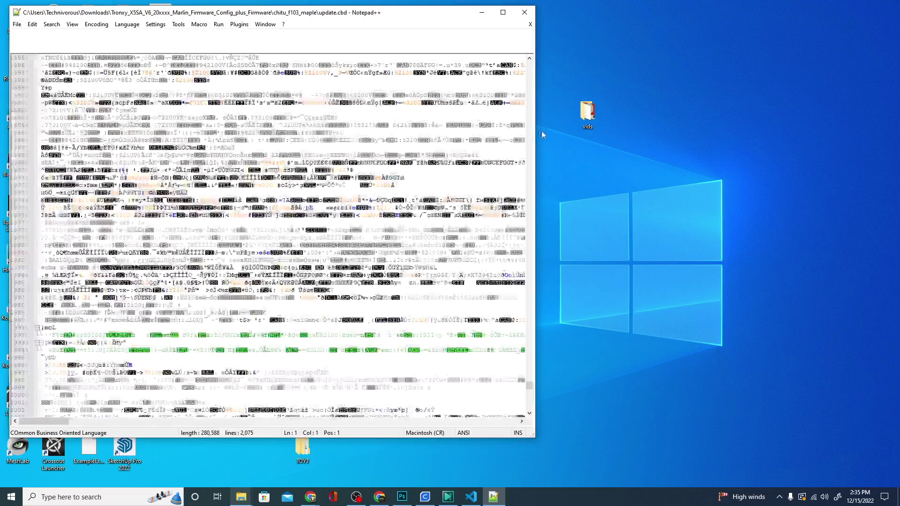
click(16, 24)
Create a new document with lines 'M6046; sdcard access' and 'M8512 "currentconfig.gcode";'.
click(36, 37)
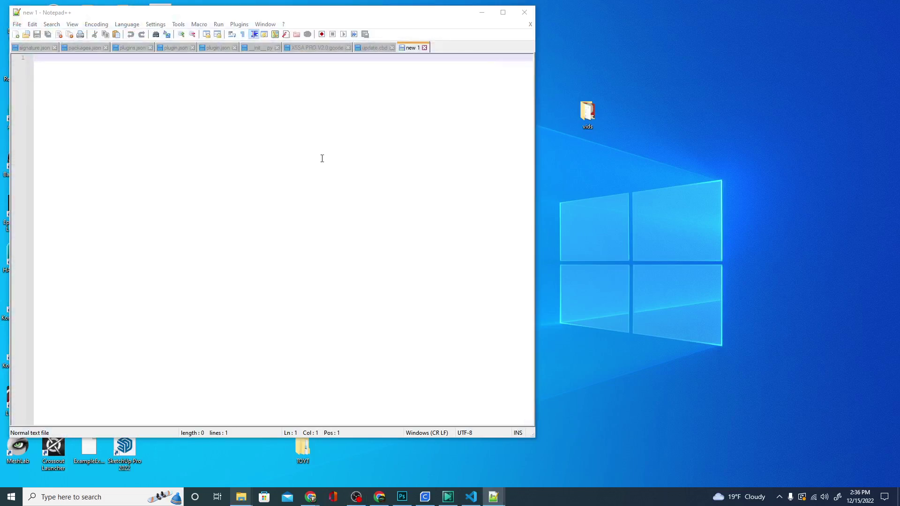
click(259, 149)
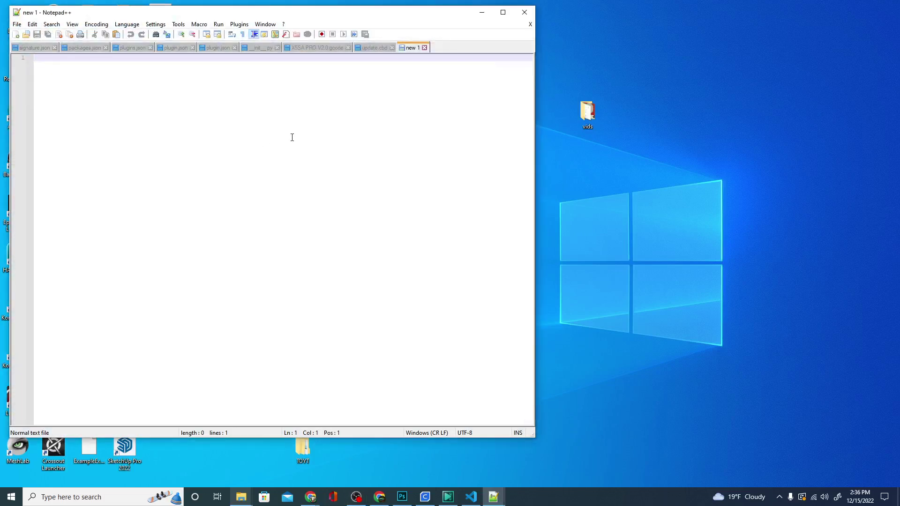
text(M6046; sdcard a)
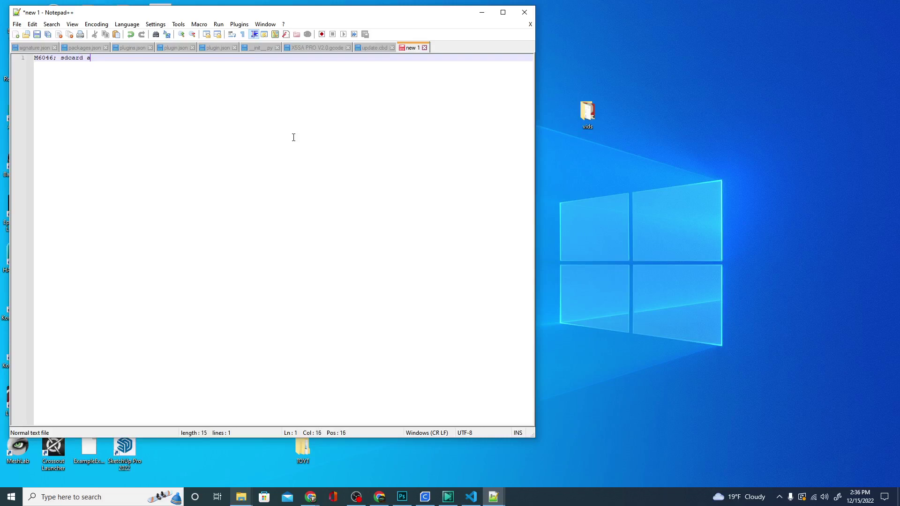
text(ccess)
key(Return)
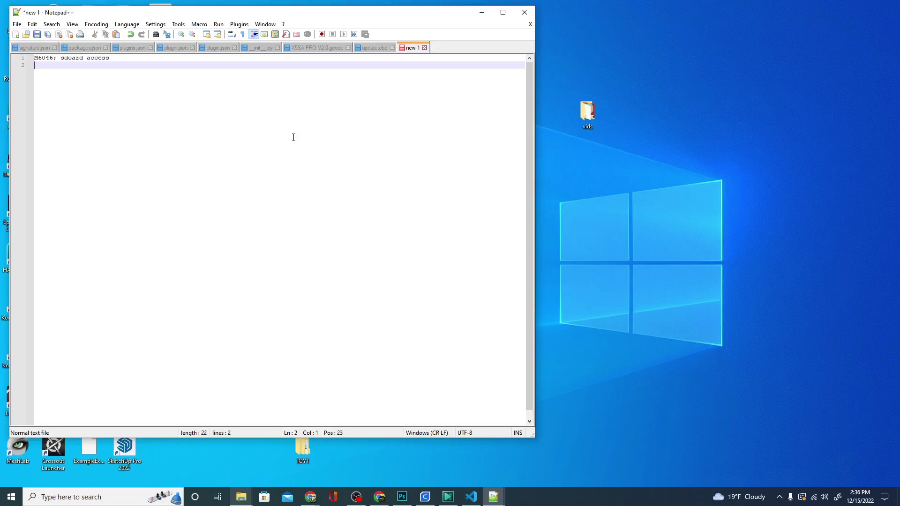
text(M)
text(8512)
text( ")
text(printercon)
text(fig)
text(")
key(Left)
key(Left)
key(BackSpace)
key(BackSpace)
key(BackSpace)
key(BackSpace)
key(BackSpace)
key(BackSpace)
key(BackSpace)
key(BackSpace)
key(BackSpace)
key(BackSpace)
key(BackSpace)
key(BackSpace)
key(BackSpace)
key(BackSpace)
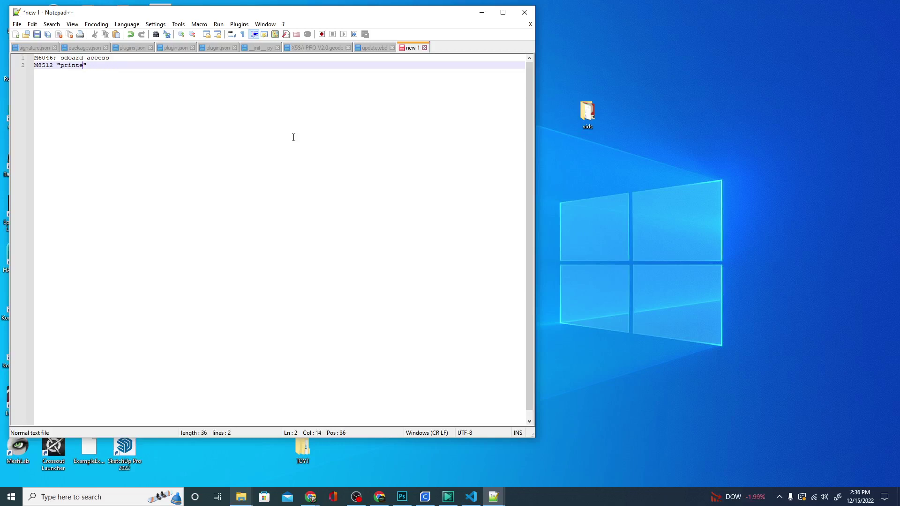
text("currentconfig.gcode)
Save the document as configripper.gcode on USB Drive (G:), replacing the existing file.
click(17, 24)
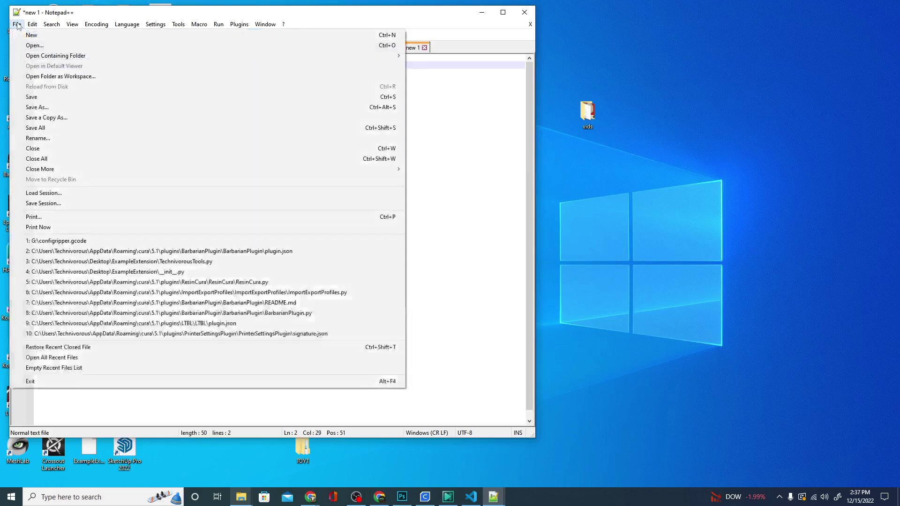
click(45, 107)
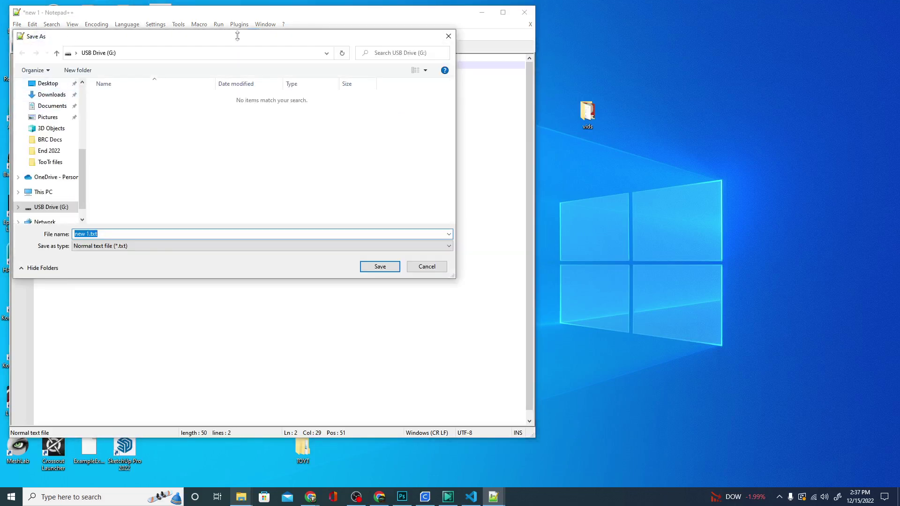
click(111, 247)
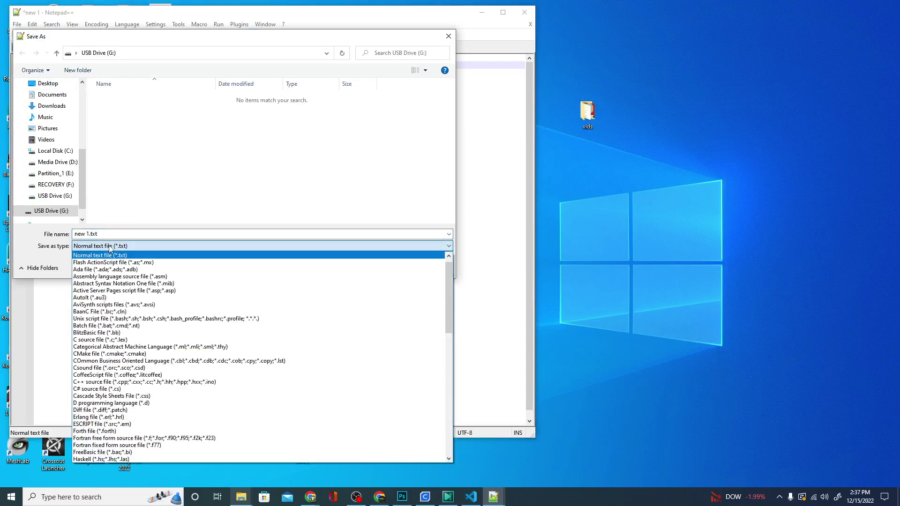
click(111, 234)
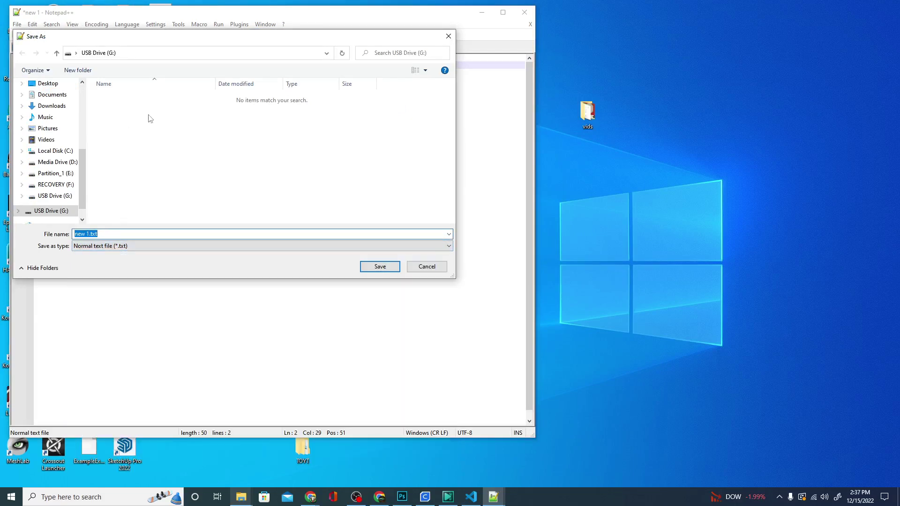
text(configripp)
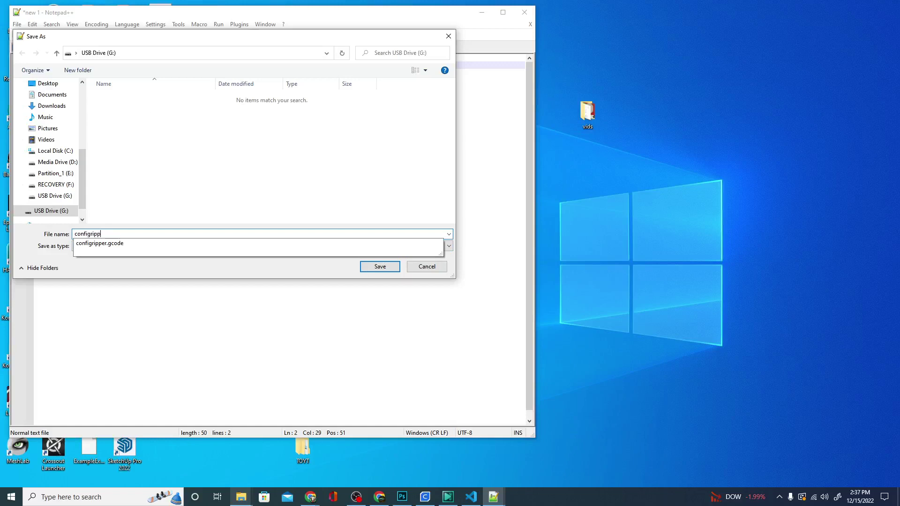
text(er.gcode)
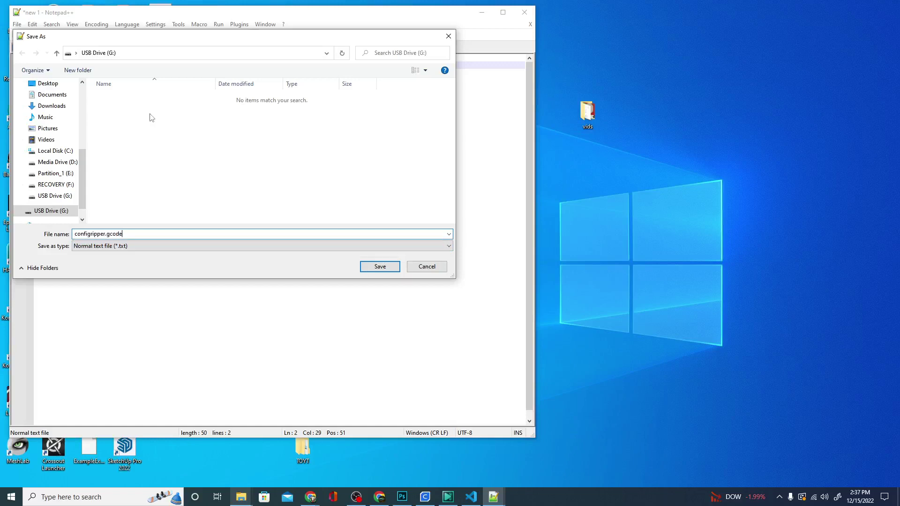
key(Return)
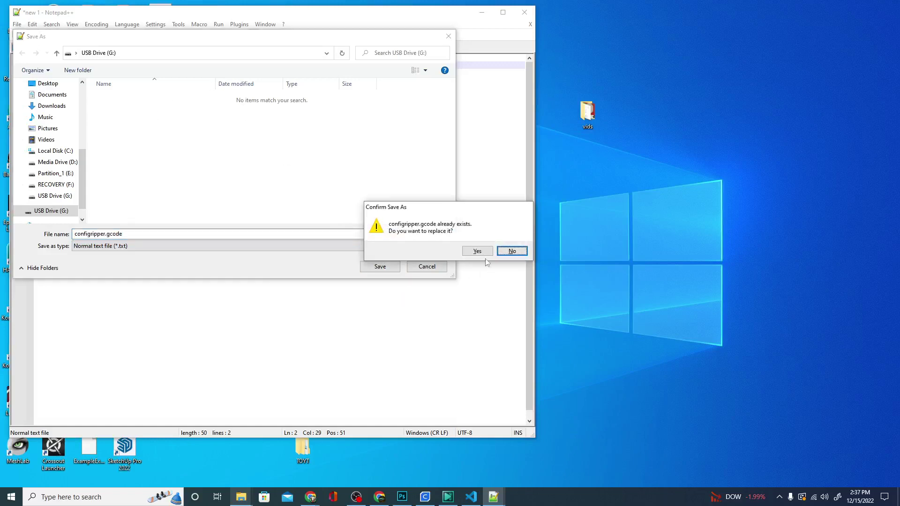
click(478, 252)
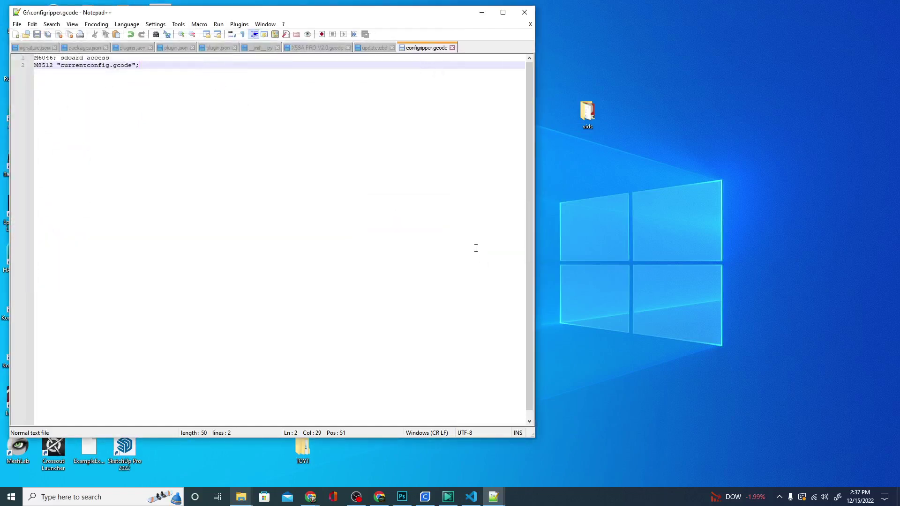
Close Notepad++ and select currentconfig.gcode on USB Drive (G:) in File Explorer.
click(524, 13)
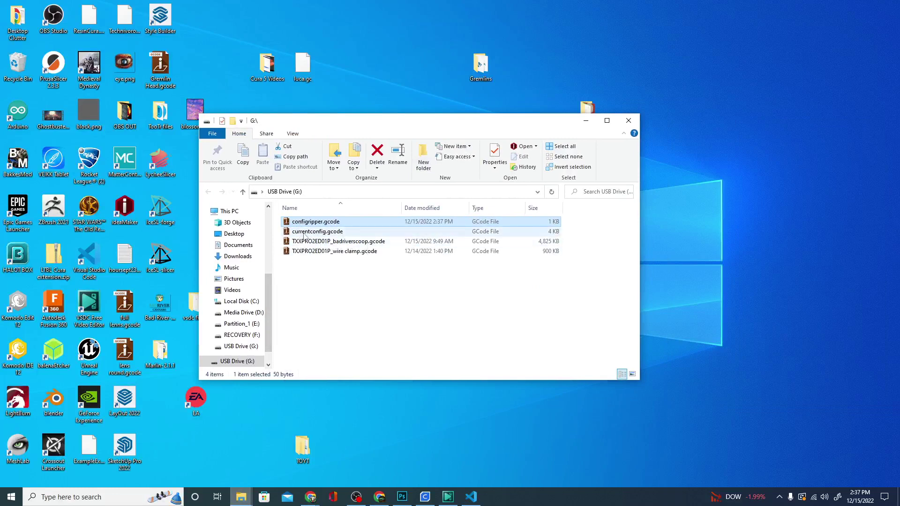
click(302, 231)
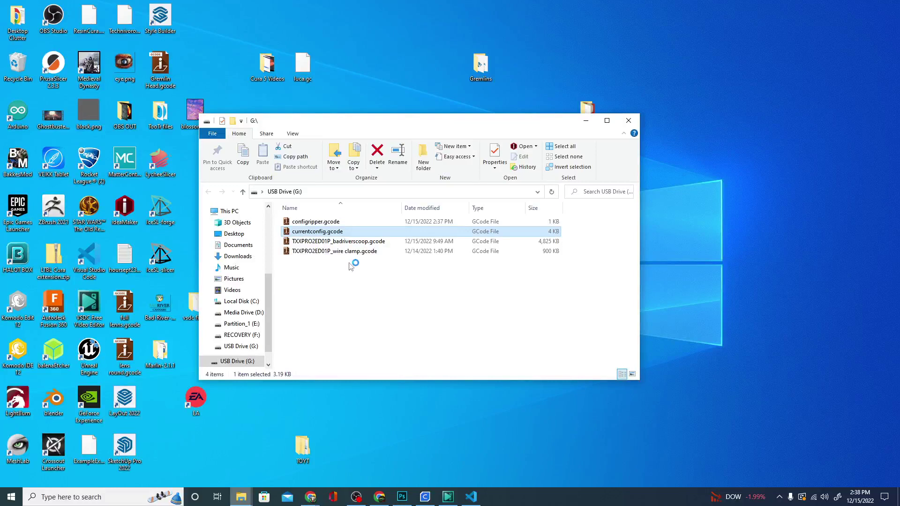
Preview currentconfig.gcode in ideaMaker, bring up its context menu in Explorer, and close ideaMaker.
double_click(306, 233)
right_click(306, 233)
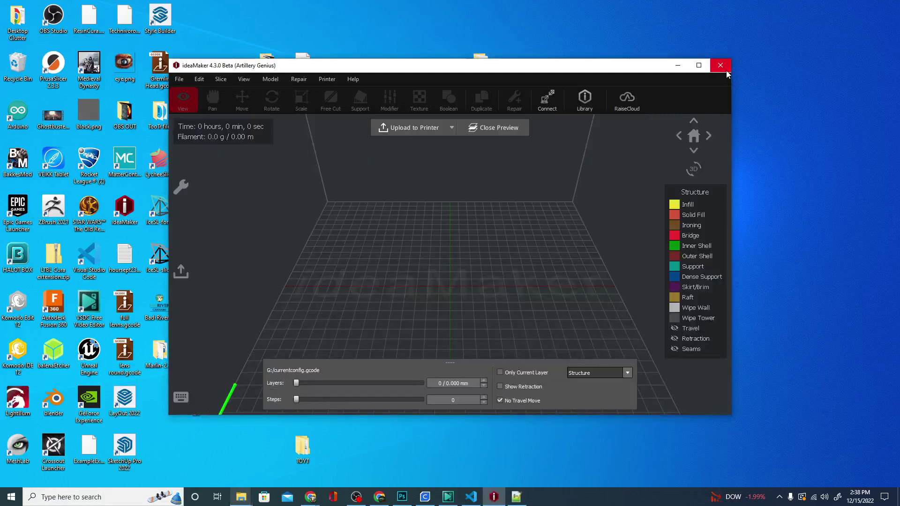
click(725, 70)
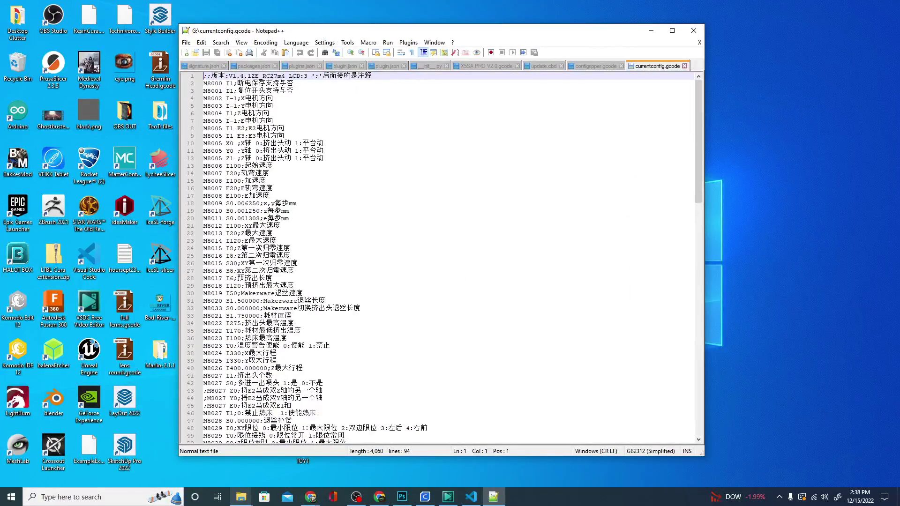
Scroll through currentconfig.gcode's 94 lines of printer settings down to the M8500 command.
scroll(244, 338, down, 8)
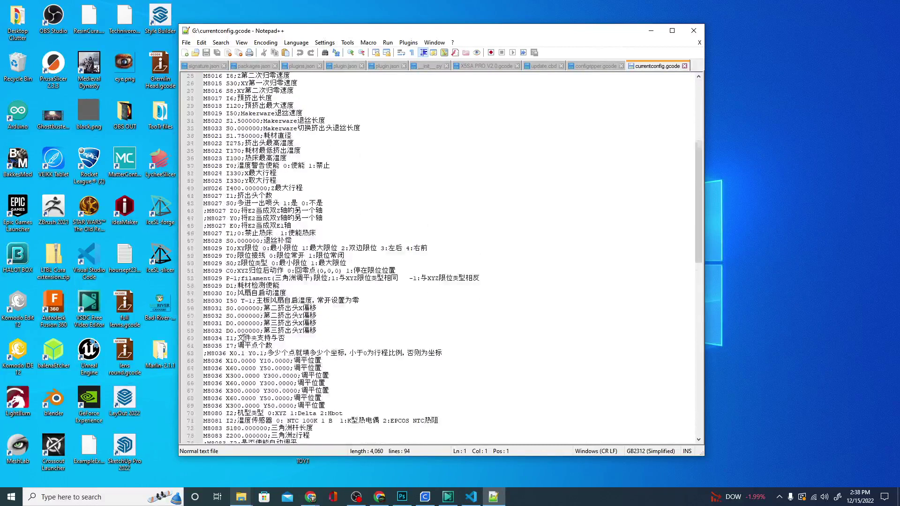
scroll(250, 338, down, 4)
scroll(233, 376, down, 5)
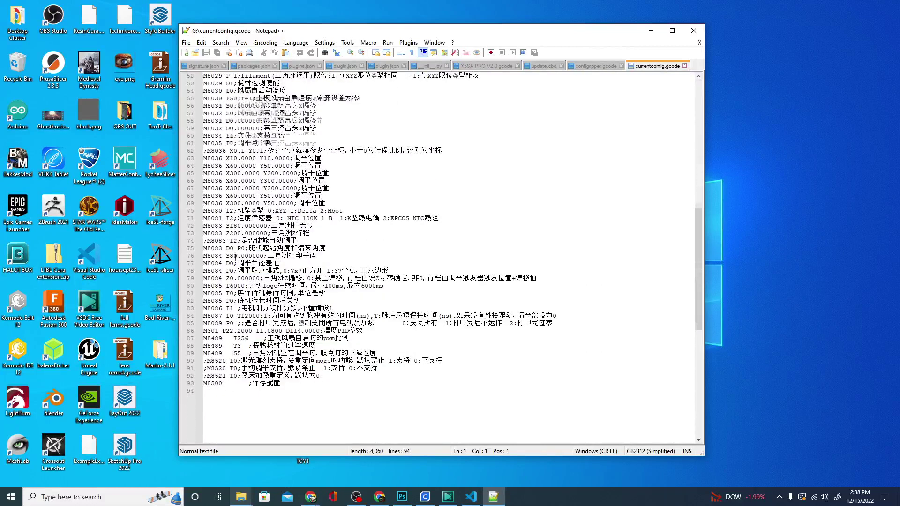
scroll(230, 282, up, 2)
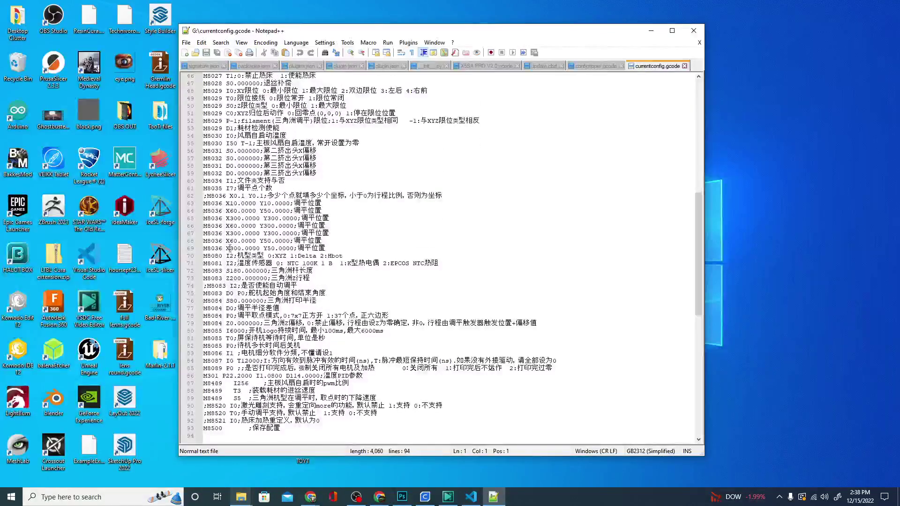
scroll(248, 315, up, 3)
scroll(248, 315, up, 11)
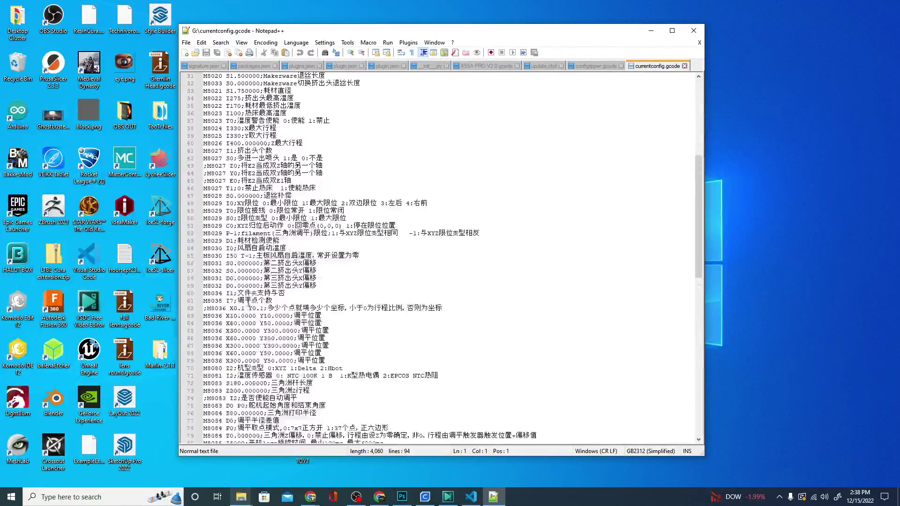
scroll(254, 257, up, 1)
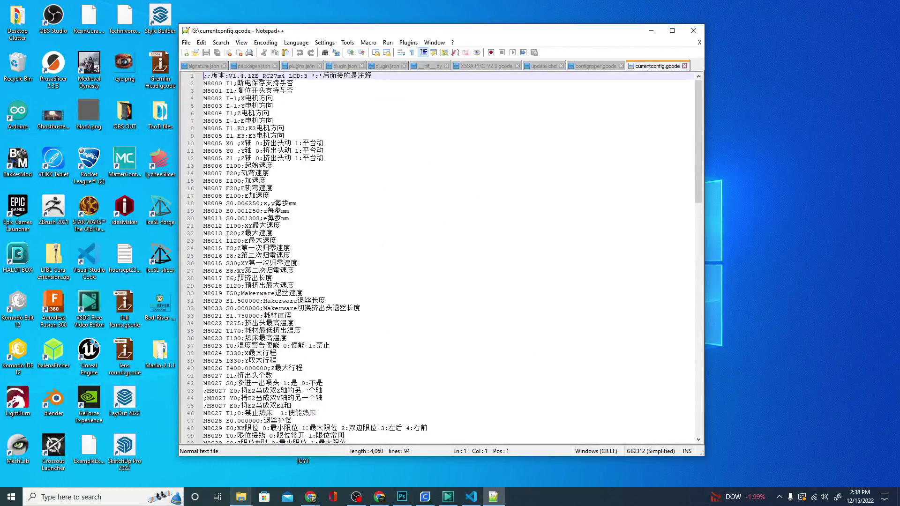
scroll(237, 240, down, 6)
scroll(219, 268, down, 7)
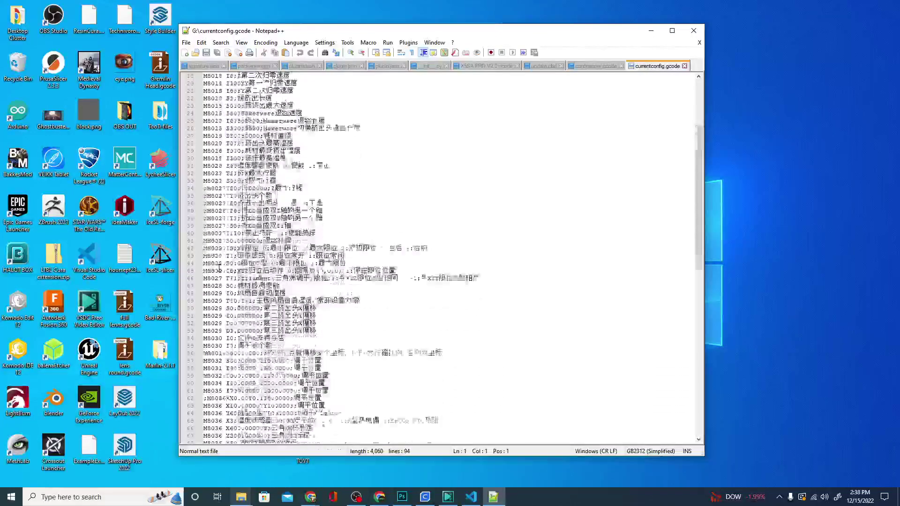
scroll(211, 270, down, 3)
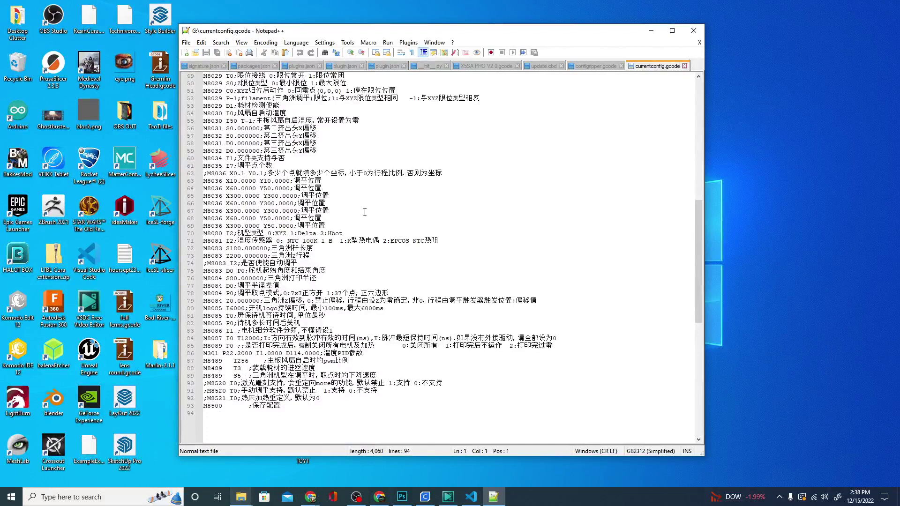
scroll(364, 212, up, 16)
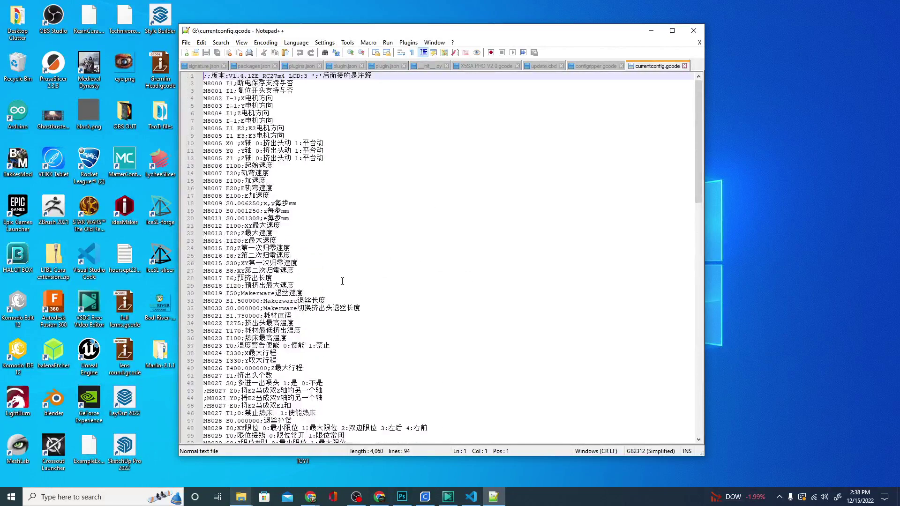